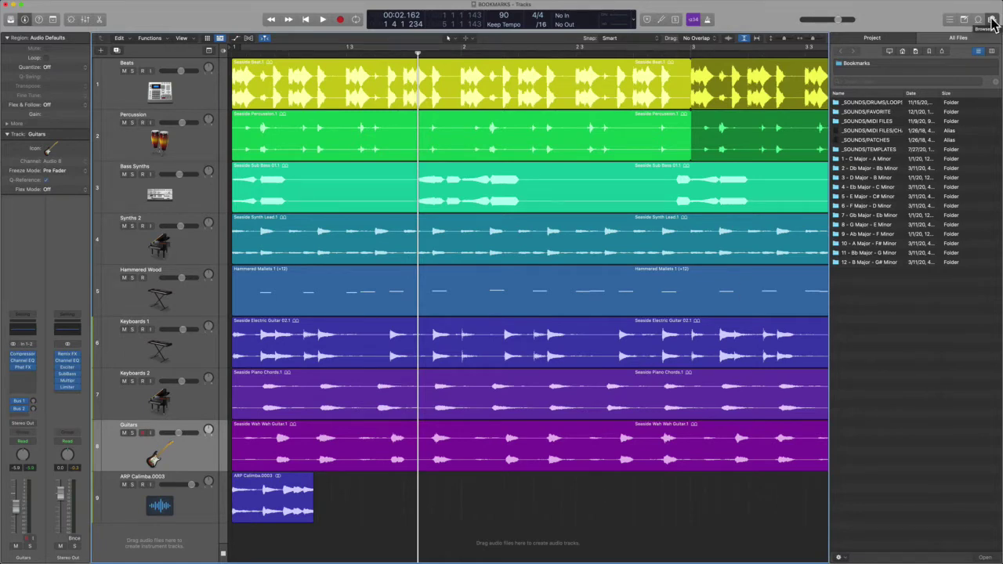
- Toggle the file browser panel, view the project's audio files, then return to All Files
left_click(992, 22)
left_click(993, 22)
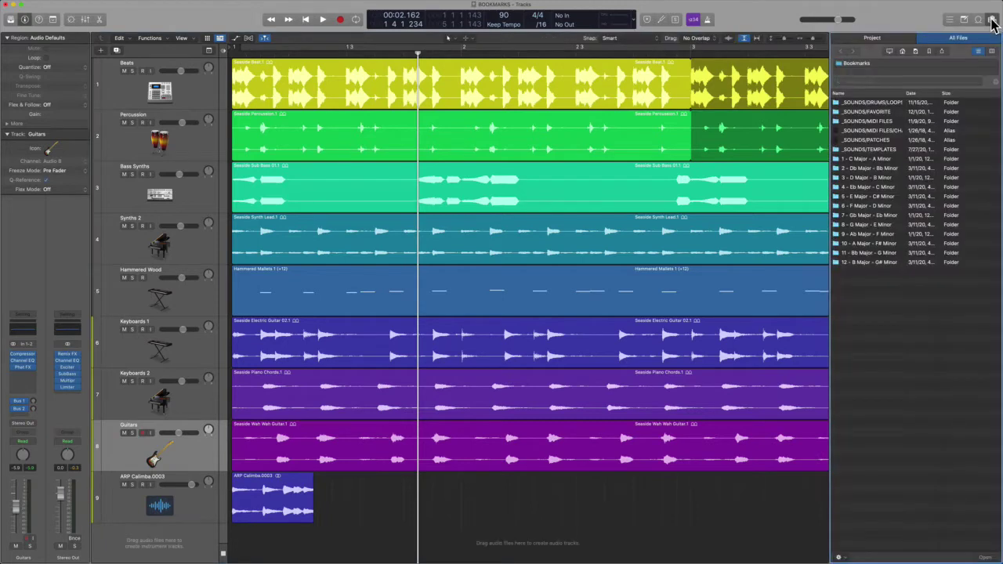
left_click(884, 39)
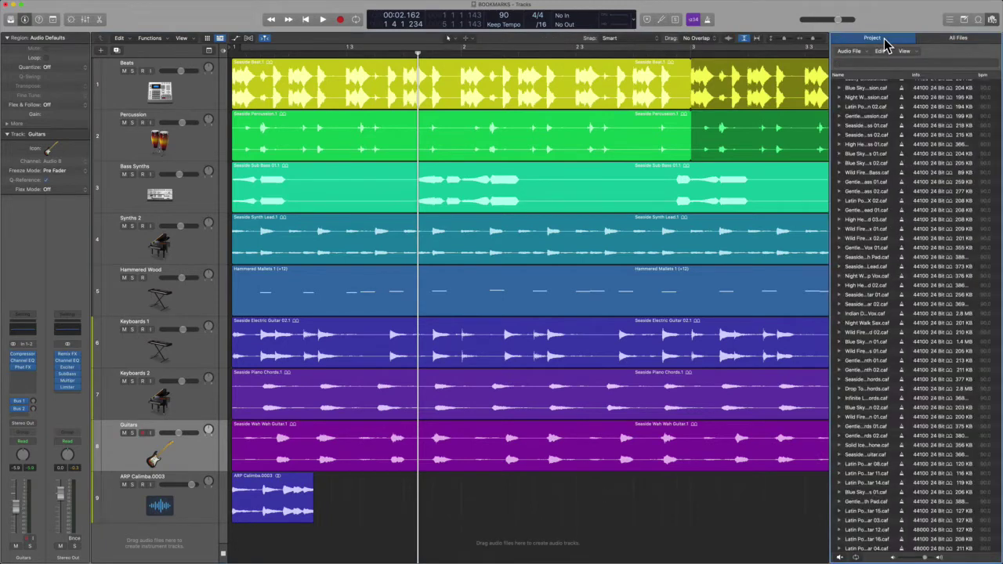
left_click(963, 39)
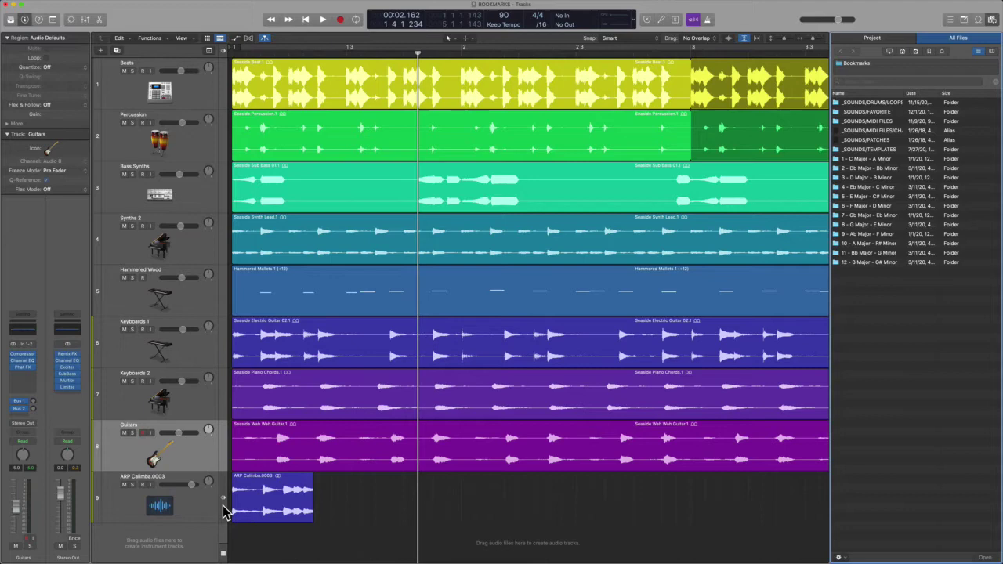
- Search Help for 'book', open the All Files Browser bookmarks topic, and expand 'Bookmark a folder'
left_click(241, 5)
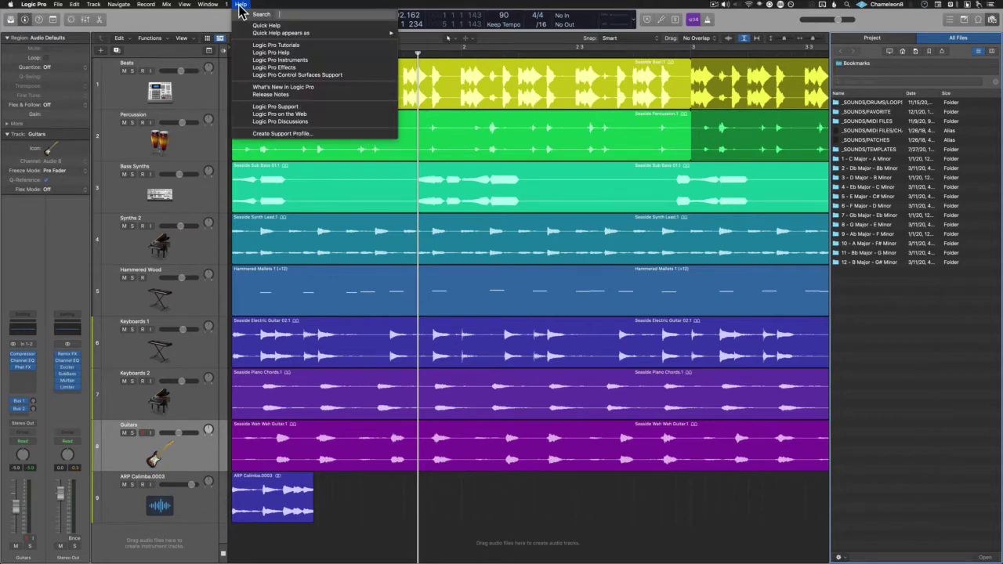
type("book")
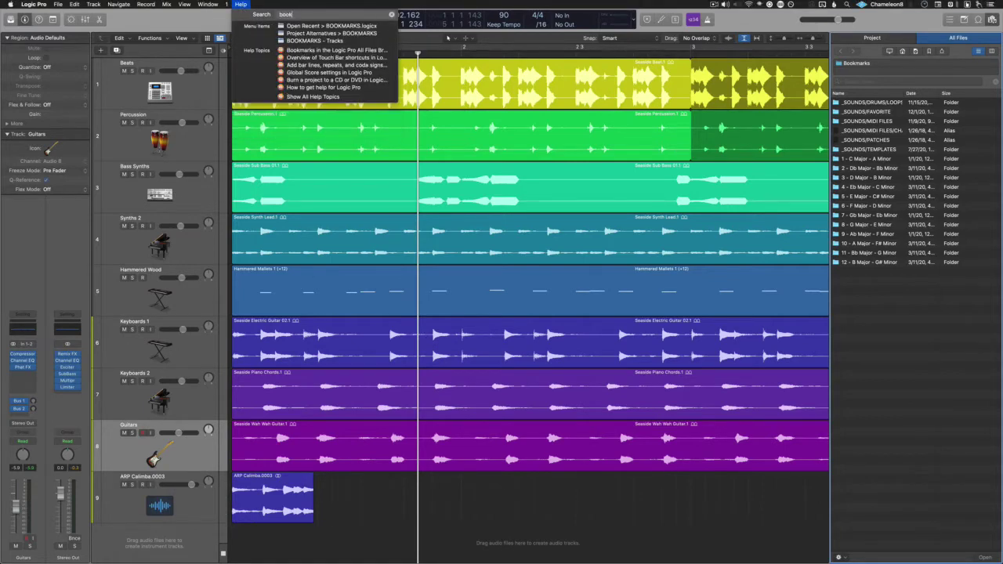
key("Down")
key("Down")
key("Down")
key("Down")
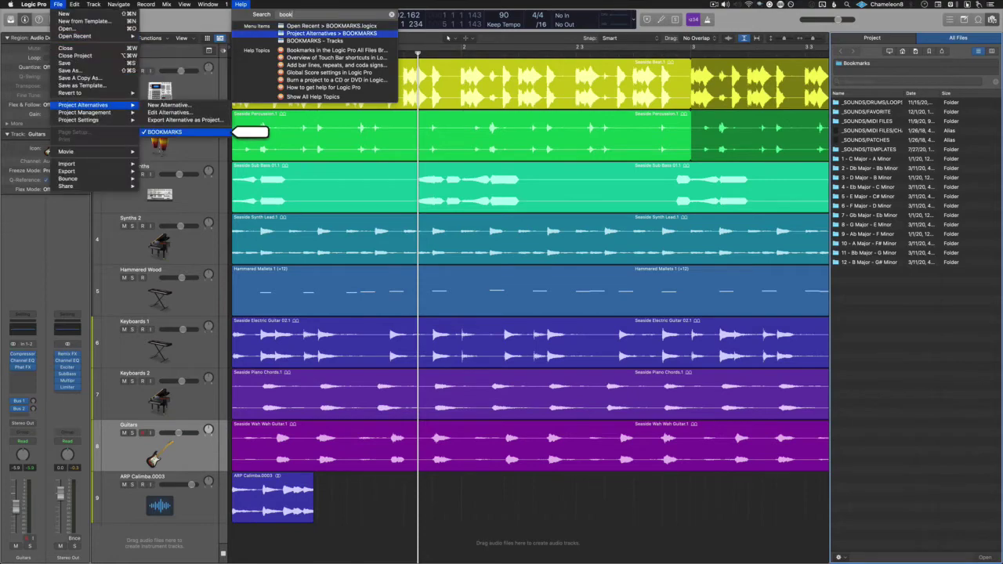
key("Return")
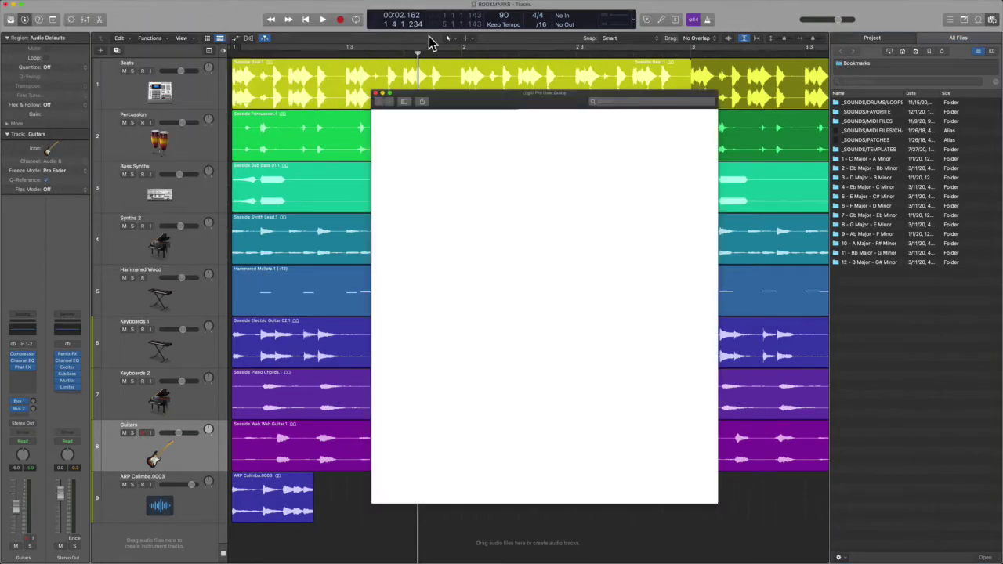
left_click_drag(500, 105, 490, 87)
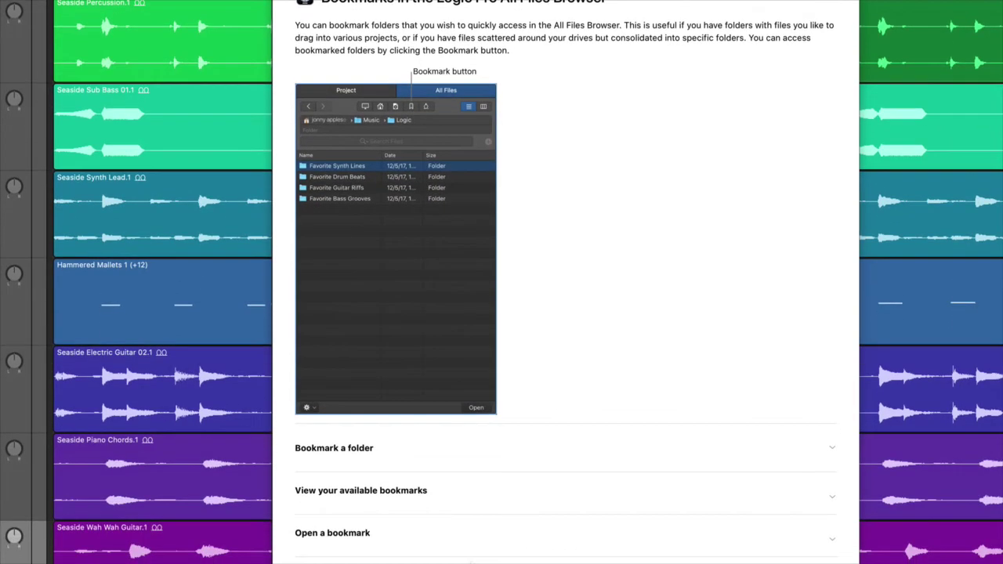
left_click(353, 448)
scroll(365, 501, "down", 3)
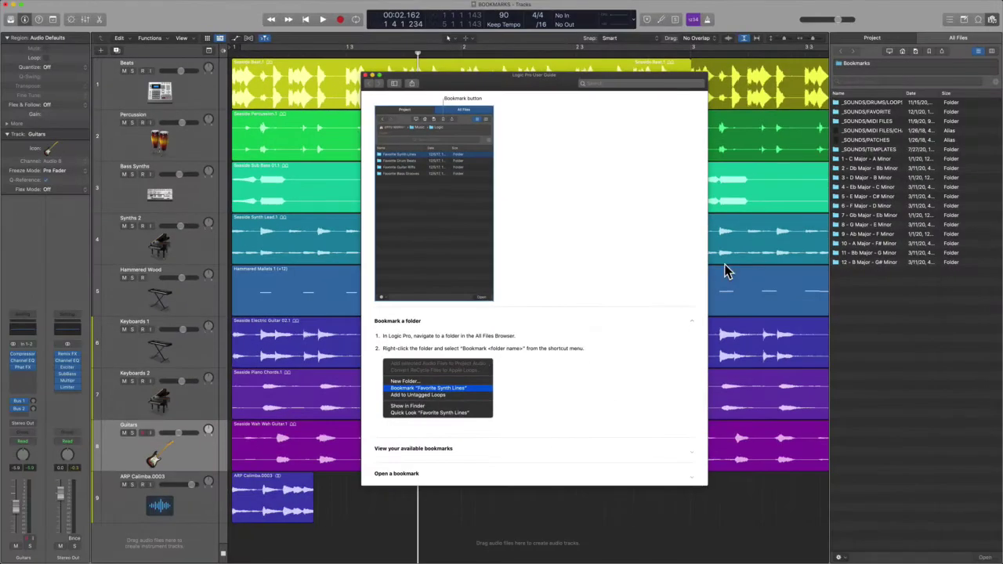
- Browse from Computer through MAC HD > Users > your user folder > Desktop
left_click(902, 50)
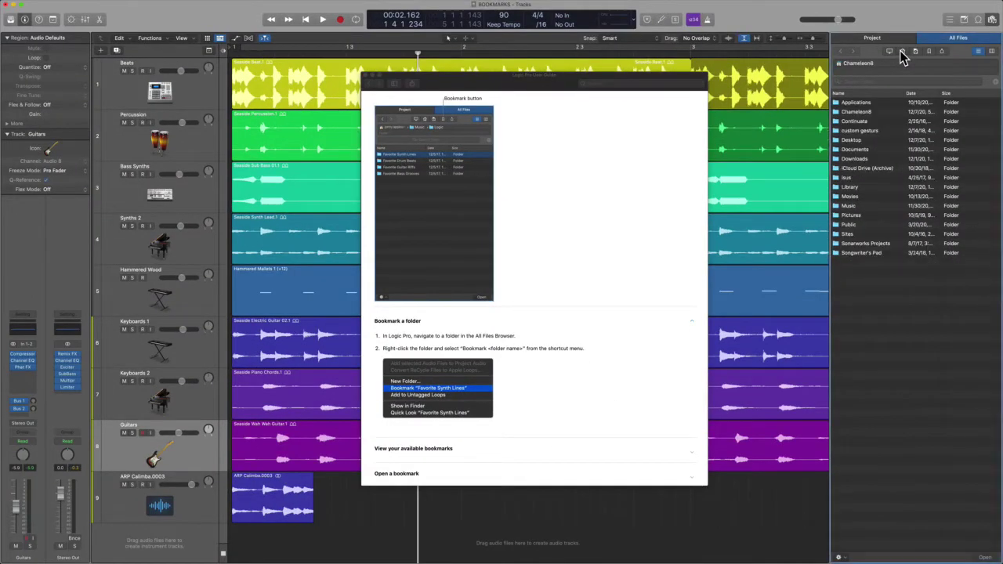
left_click(891, 50)
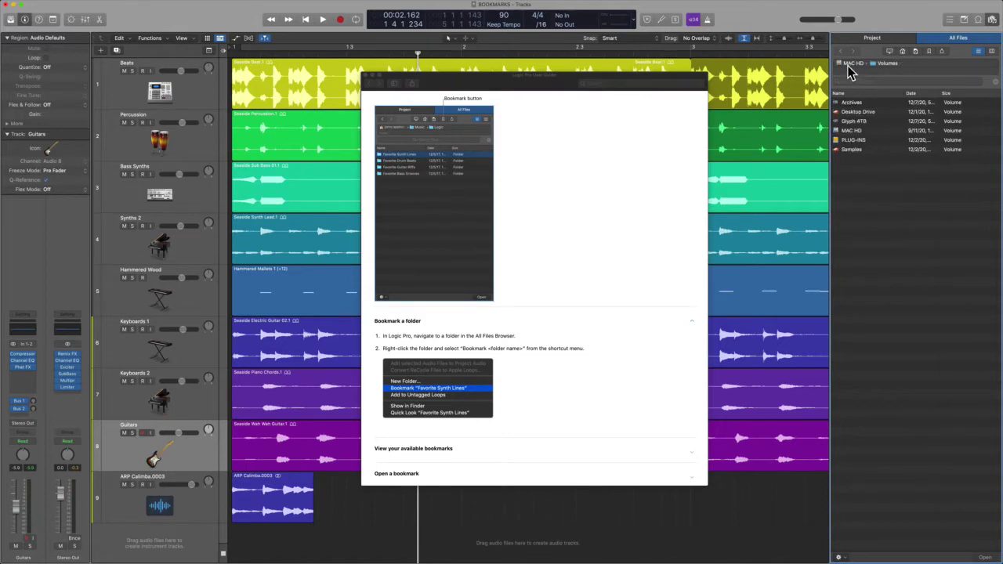
left_click(856, 132)
double_click(856, 132)
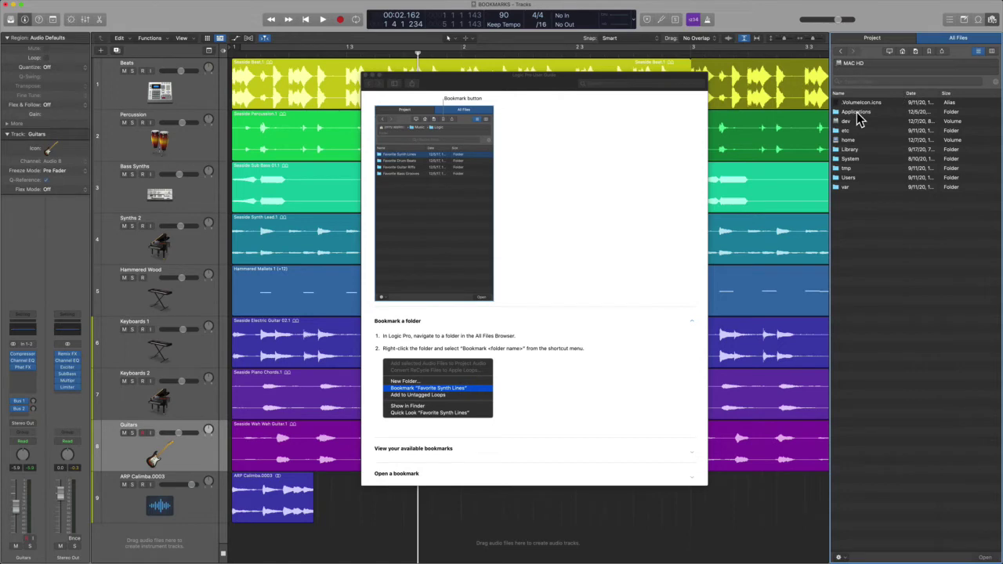
double_click(855, 178)
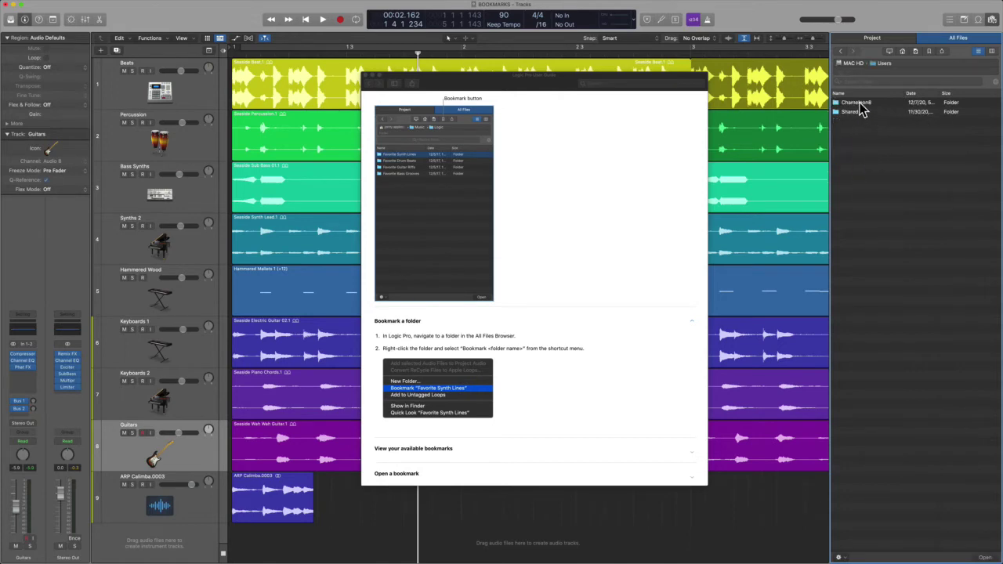
double_click(857, 102)
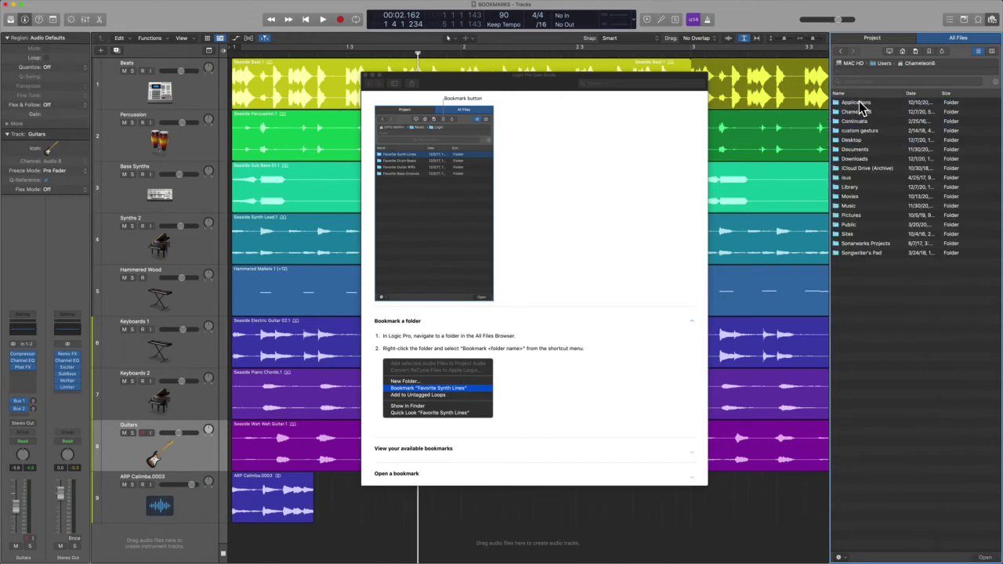
double_click(858, 140)
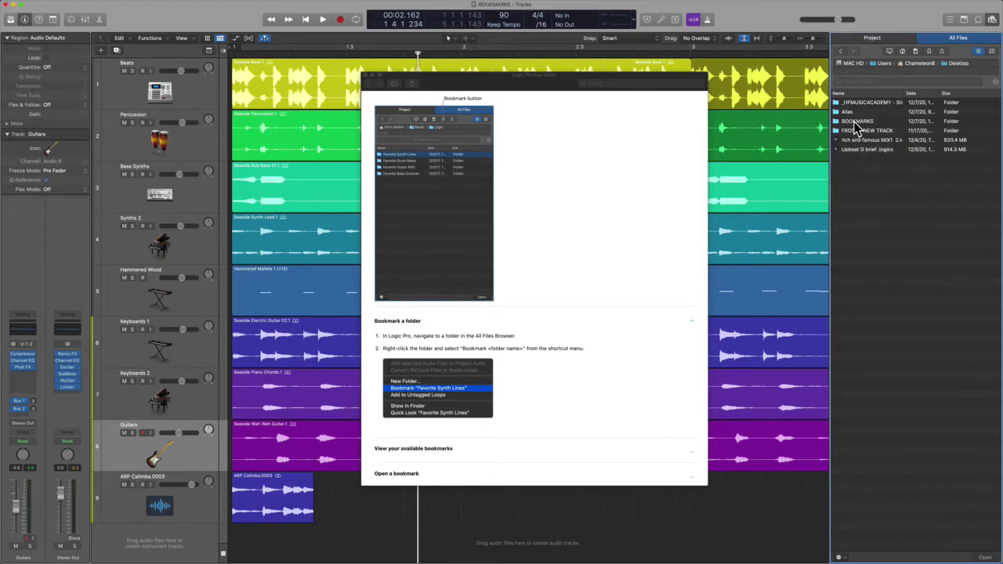
- Open the Desktop BOOKMARKS folder, then jump to the home folder
left_click(914, 52)
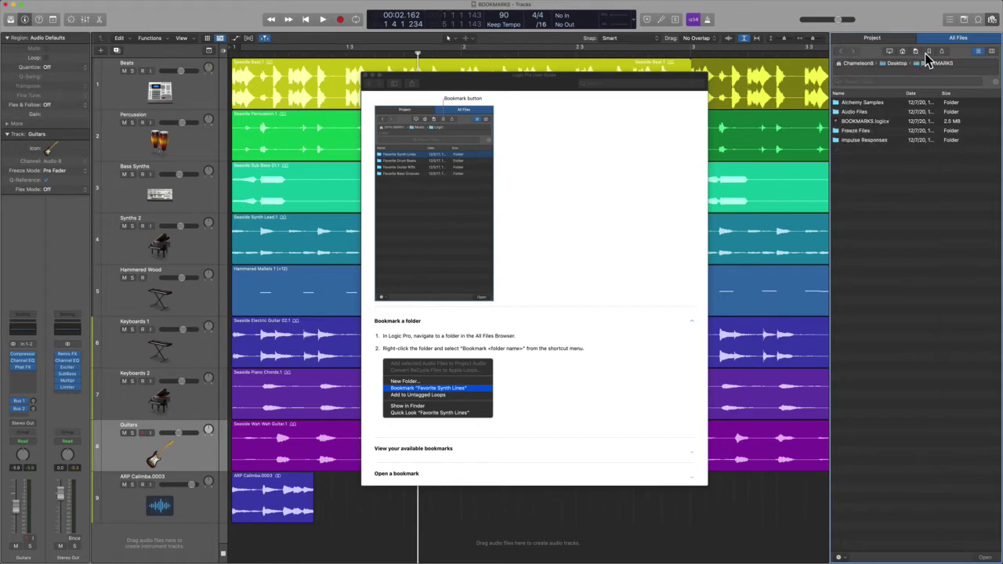
left_click(928, 52)
left_click(904, 53)
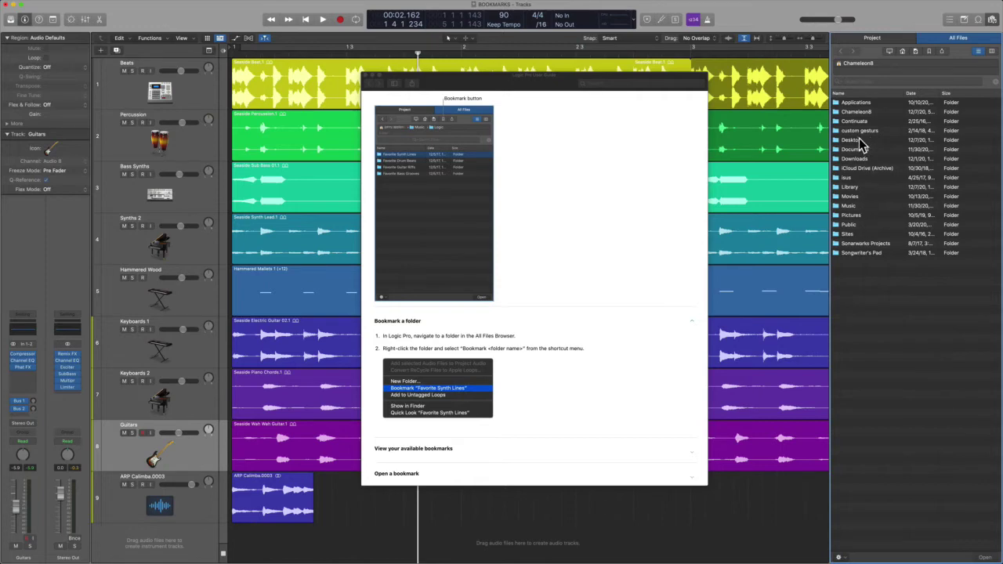
- Bookmark Samples > _SOUNDS/FAVORITE > Cymbals - Crash and return to the bookmarks list
left_click(890, 51)
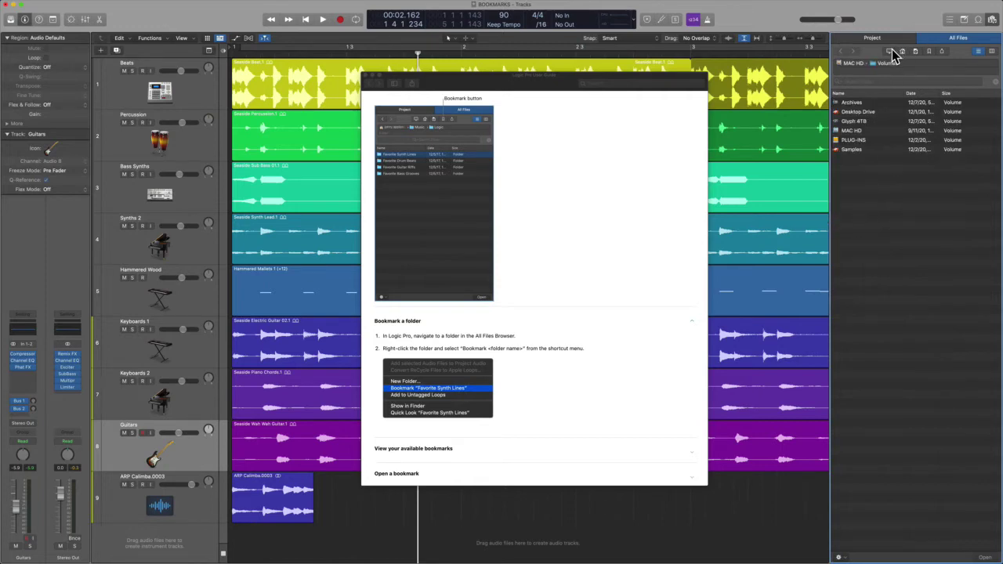
double_click(859, 150)
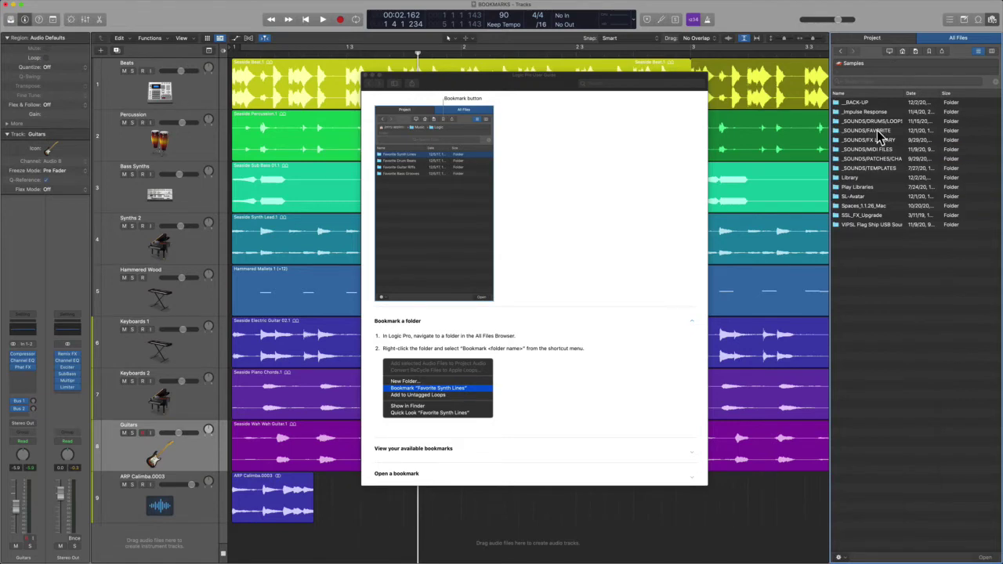
double_click(878, 132)
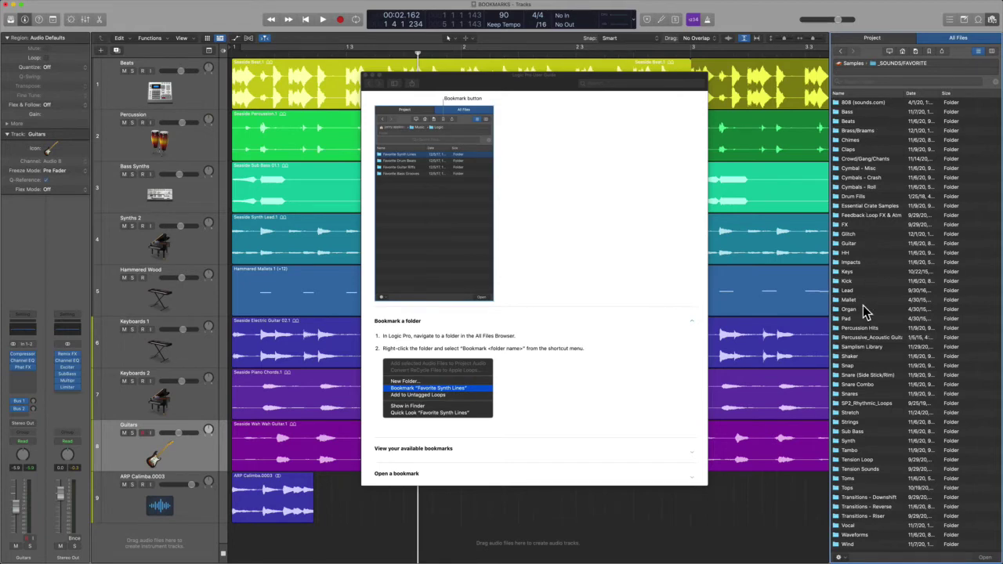
right_click(855, 180)
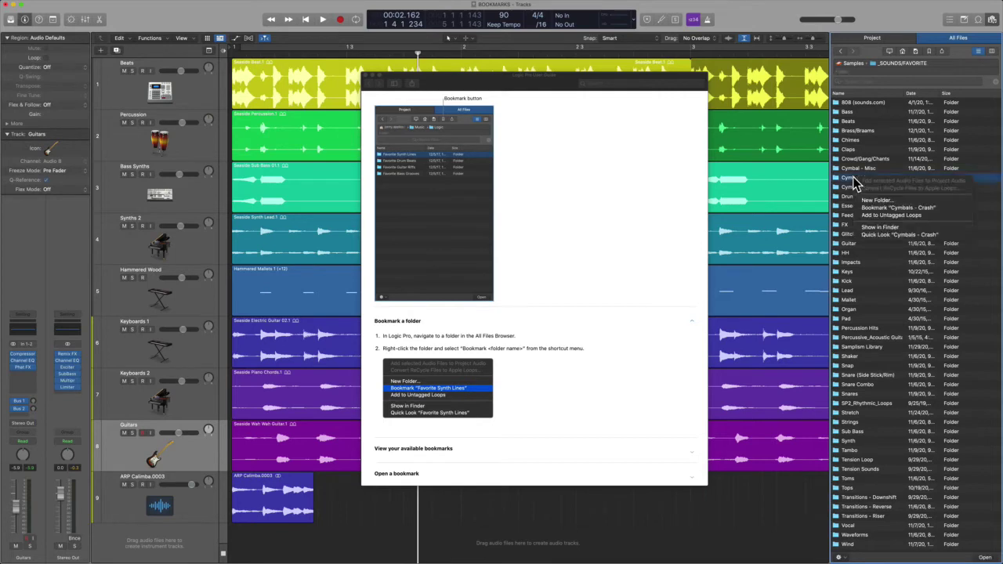
left_click(900, 208)
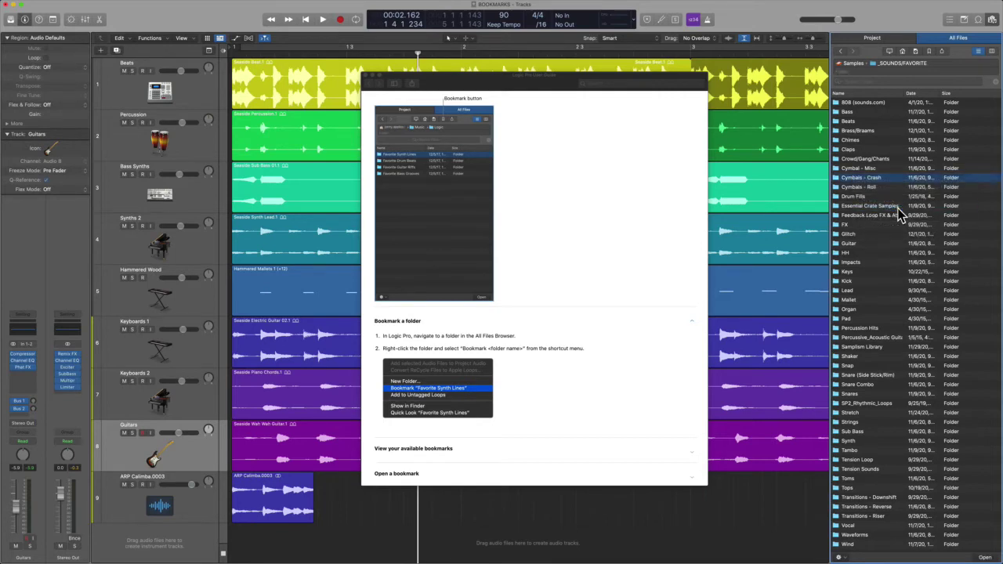
left_click(927, 52)
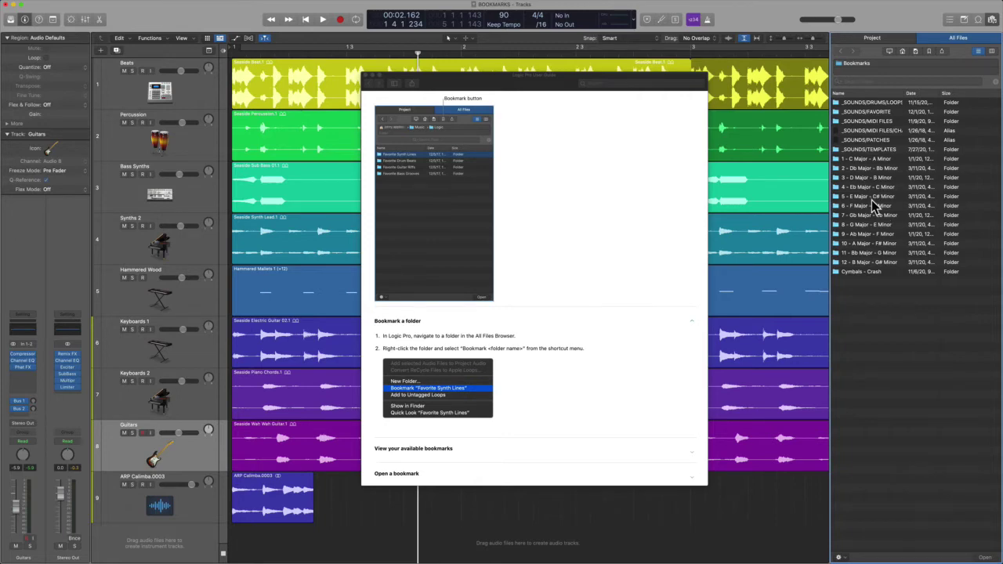
- Open the _SOUNDS/FAVORITE bookmark, then go back to the bookmarks list
scroll(467, 382, "down", 2)
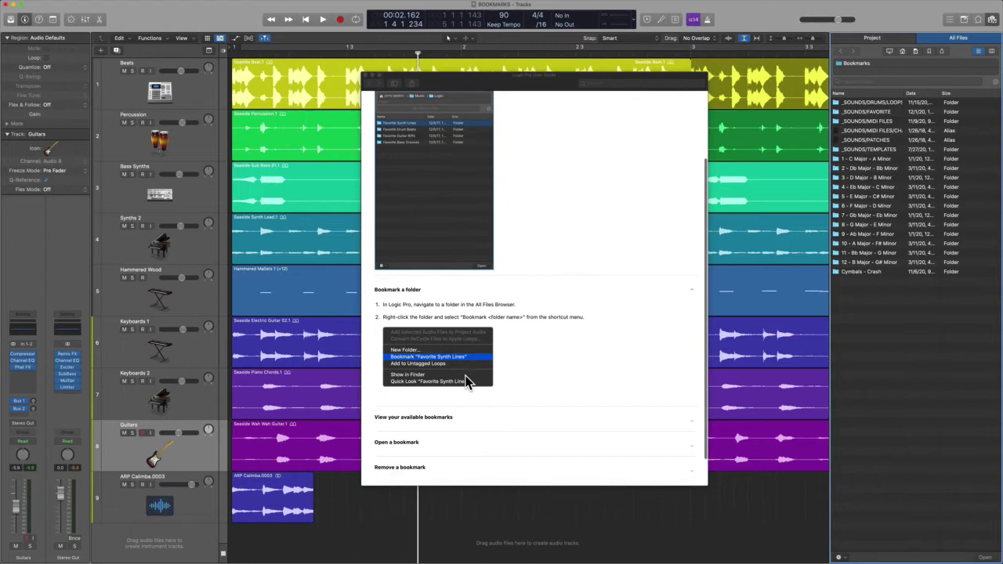
scroll(467, 382, "down", 1)
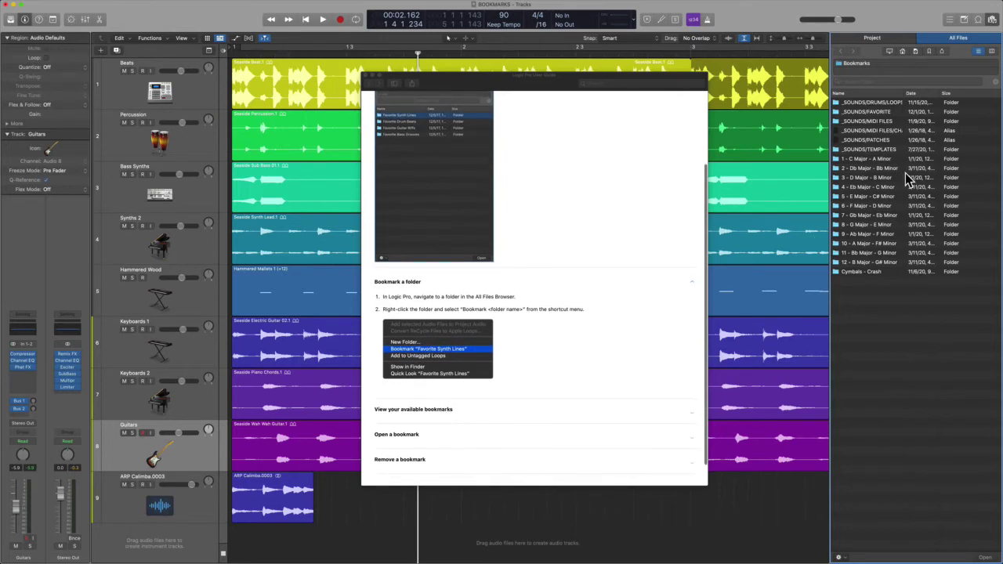
left_click(868, 114)
double_click(867, 115)
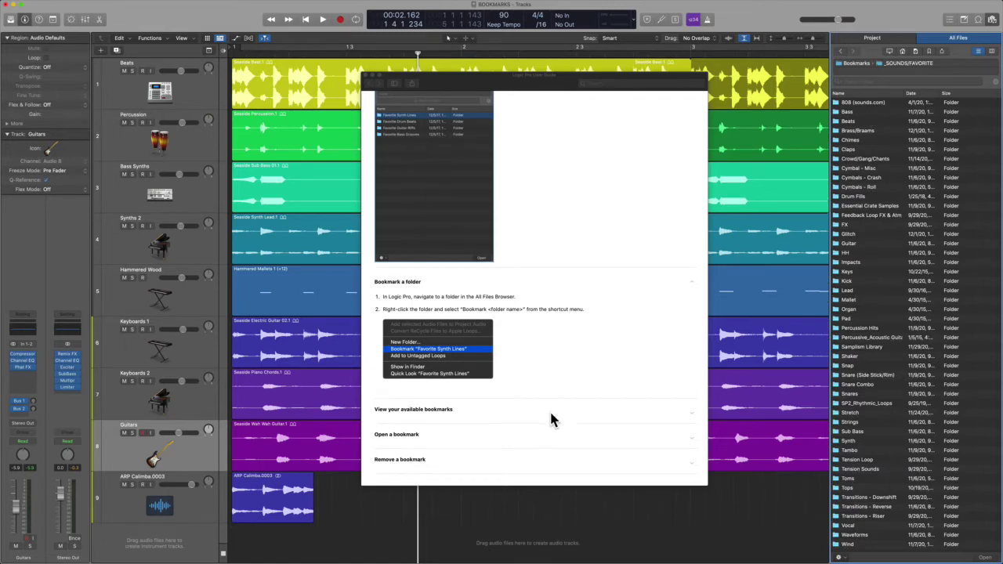
left_click(840, 51)
- Open _SOUNDS/FAVORITE > Tops and widen the browser to read the WAV names
right_click(856, 232)
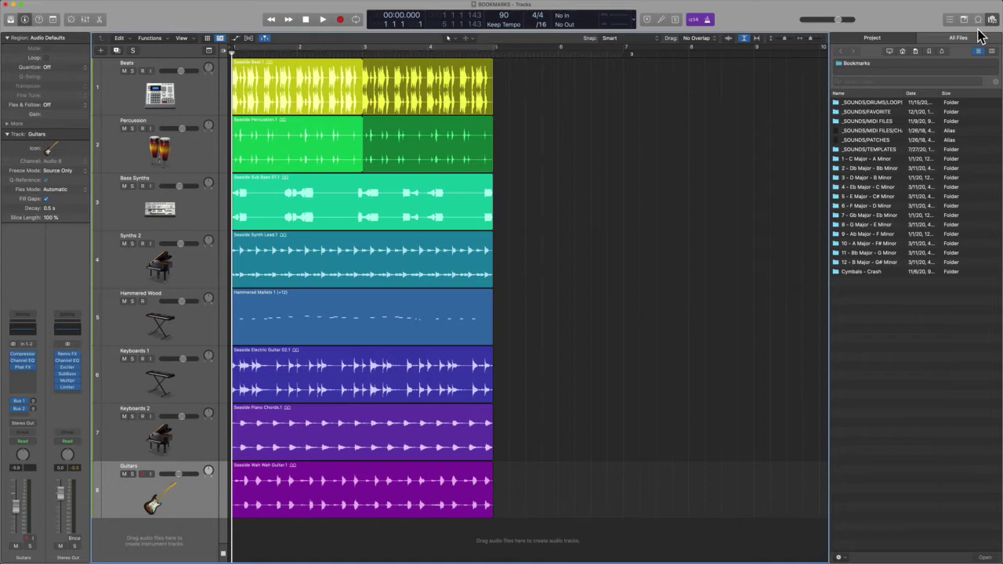
double_click(875, 112)
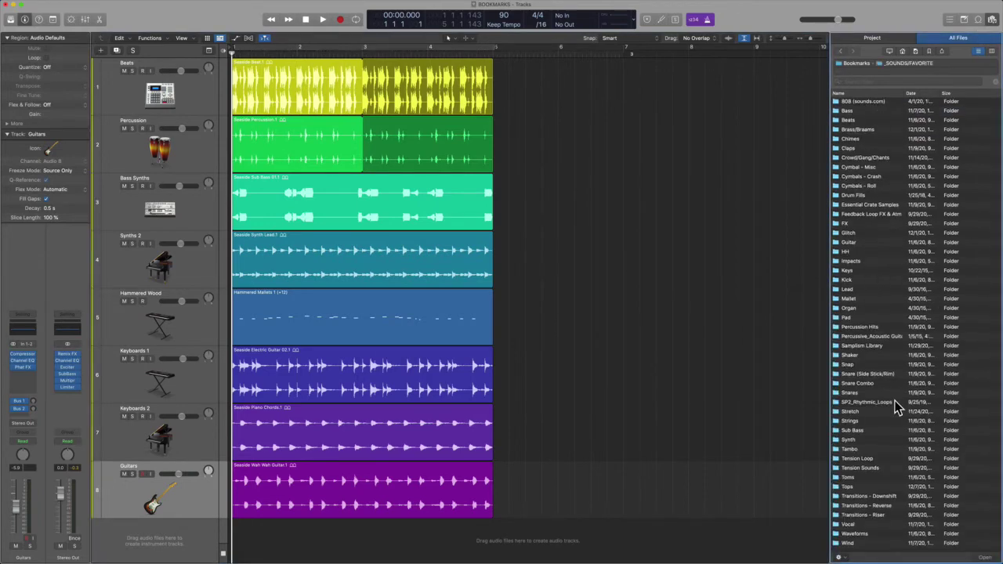
double_click(872, 487)
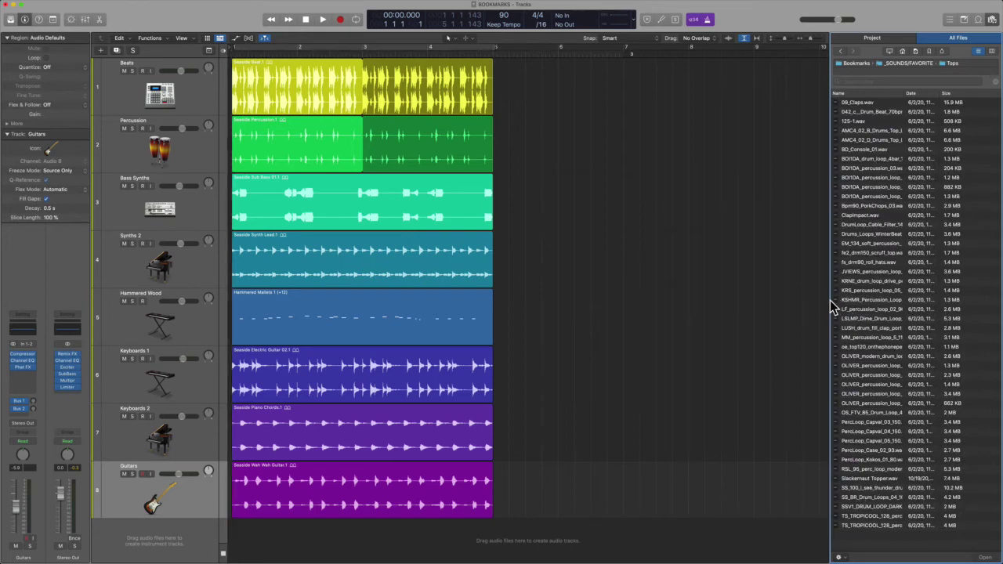
left_click_drag(833, 307, 713, 302)
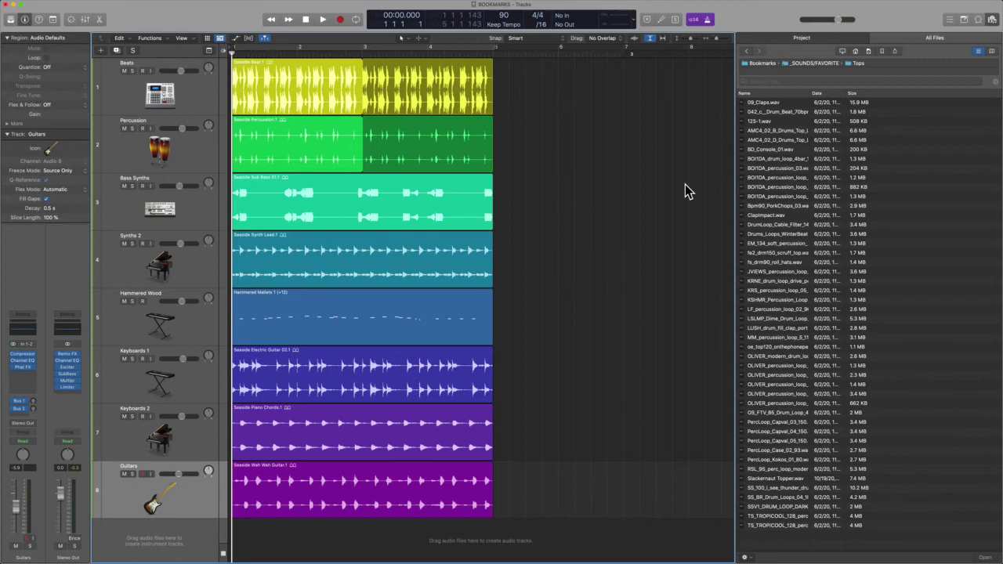
- Cycle bars 1–5 and preview 042_c_Drum_Beat and 125-1.wav, then stop the preview
key("c")
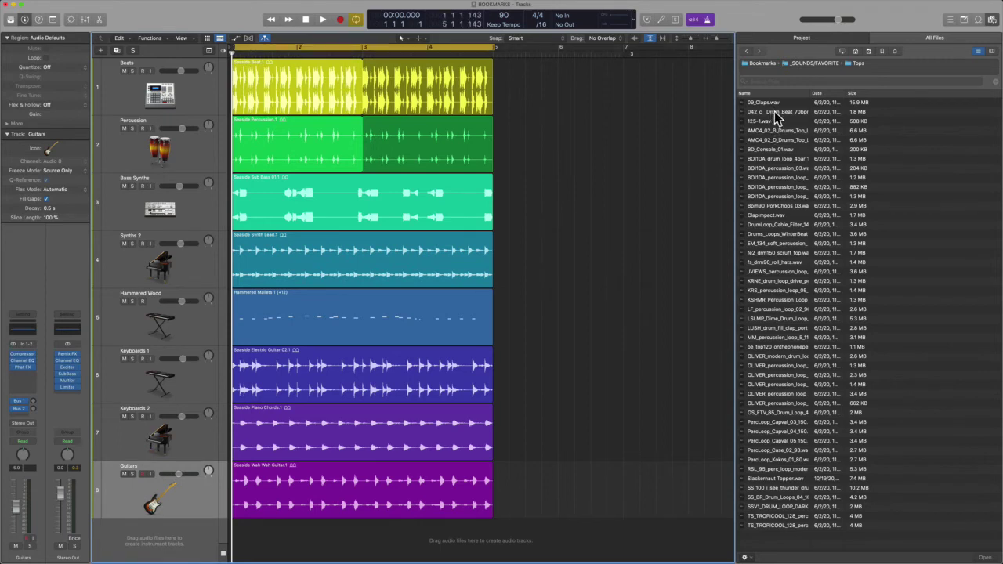
left_click(776, 117)
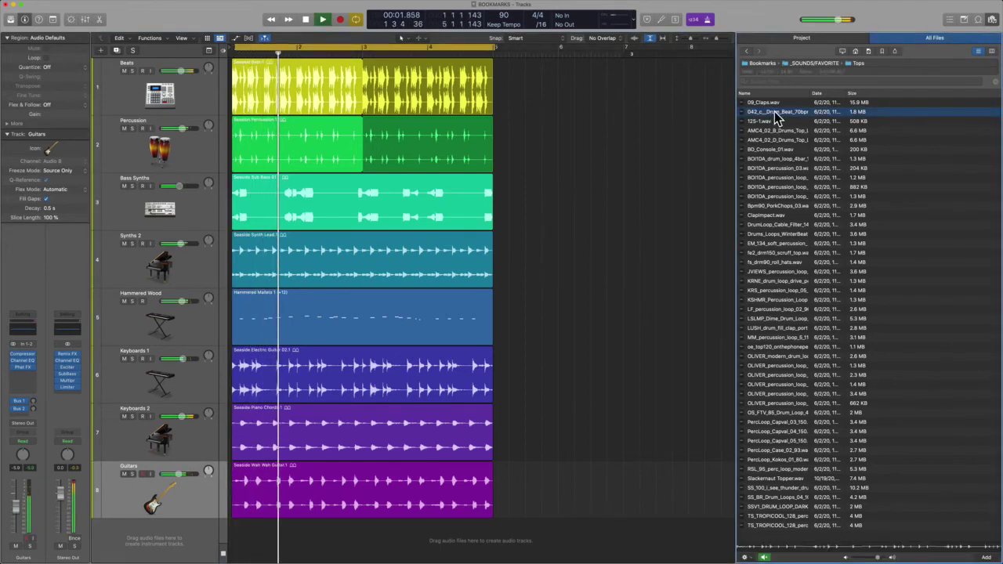
left_click(776, 122)
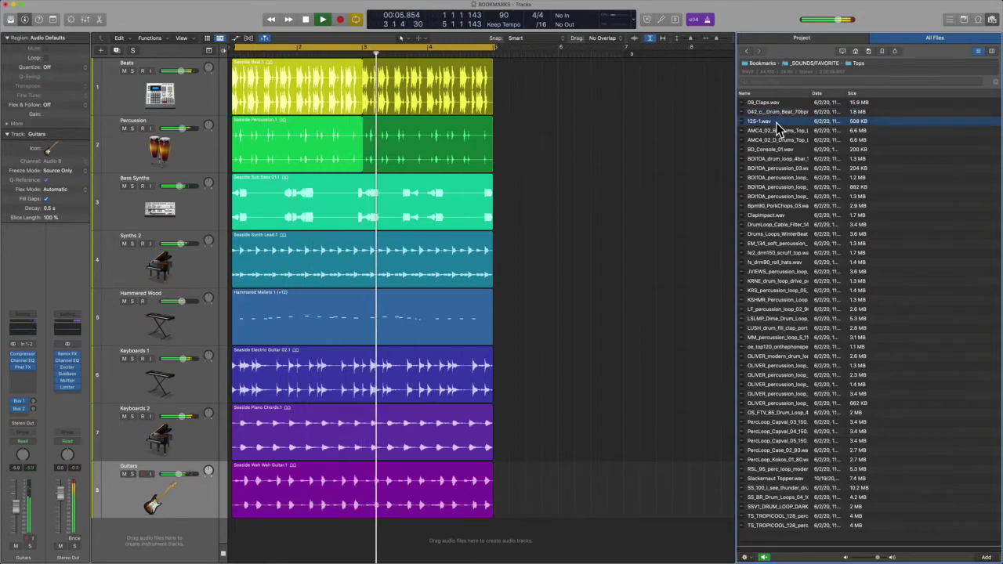
left_click(776, 122)
left_click(659, 167)
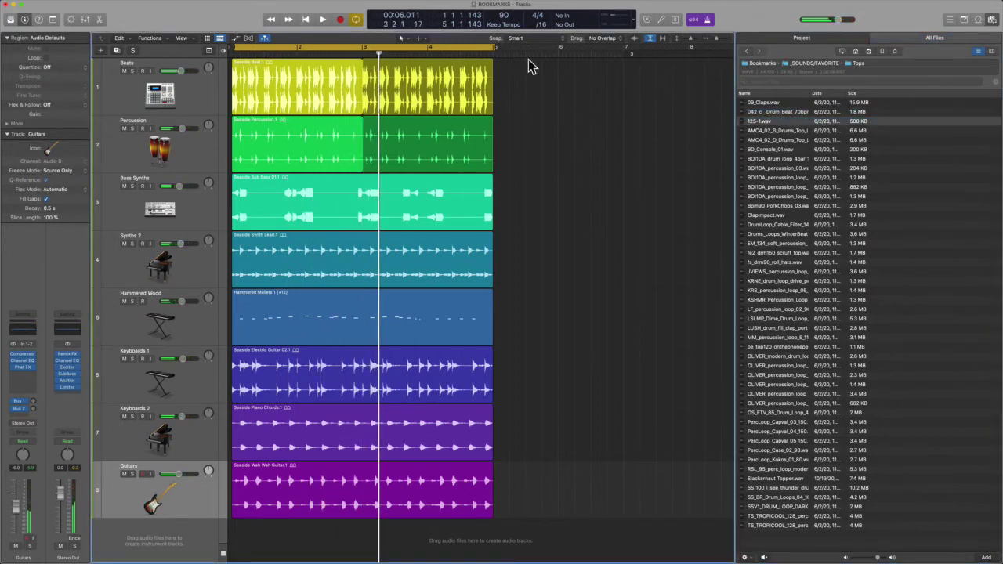
- Add 125-1.wav as a new track below Guitars and repeat its region with Cmd+R
left_click_drag(759, 124, 235, 539)
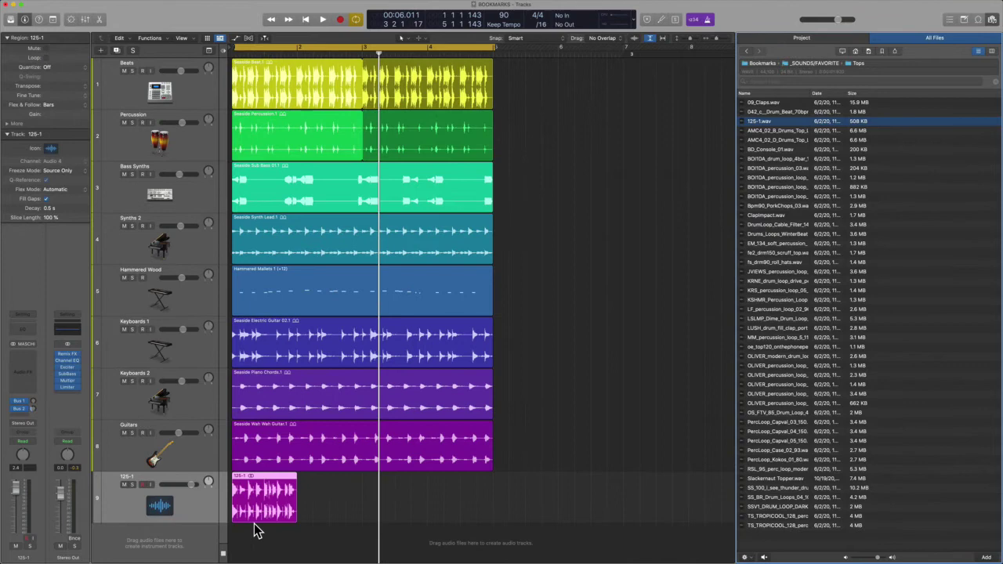
key("Return")
key("space")
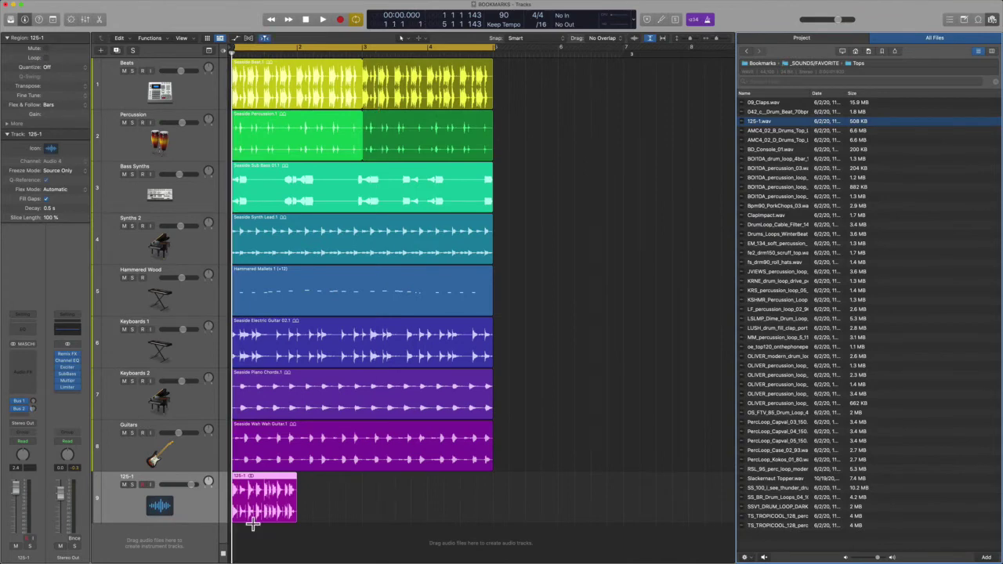
key("super+r")
key("super+r")
key("super+r")
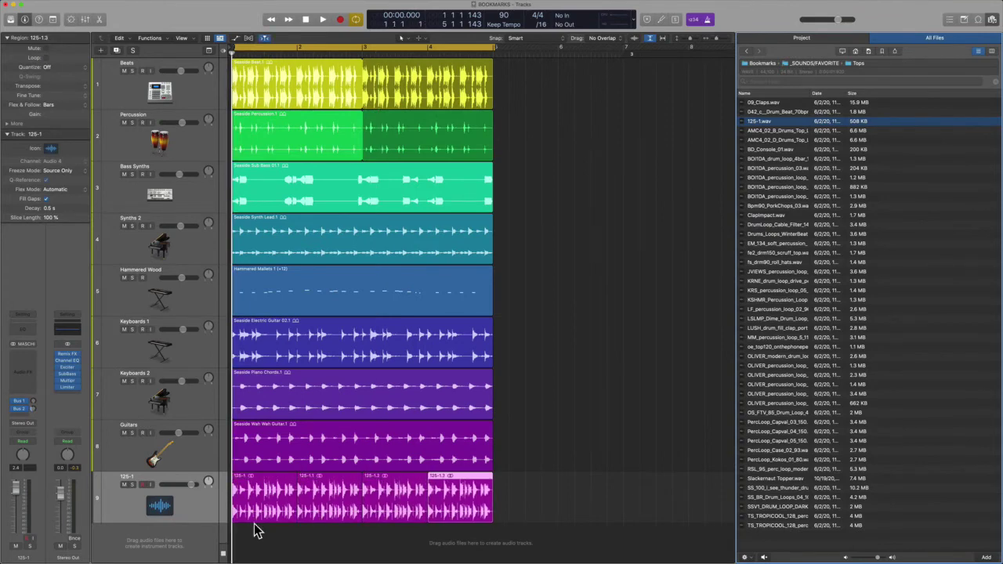
- Solo Guitars with the 125-1 loop during playback, then clear both solos
left_click(133, 433)
left_click(132, 484)
key("space")
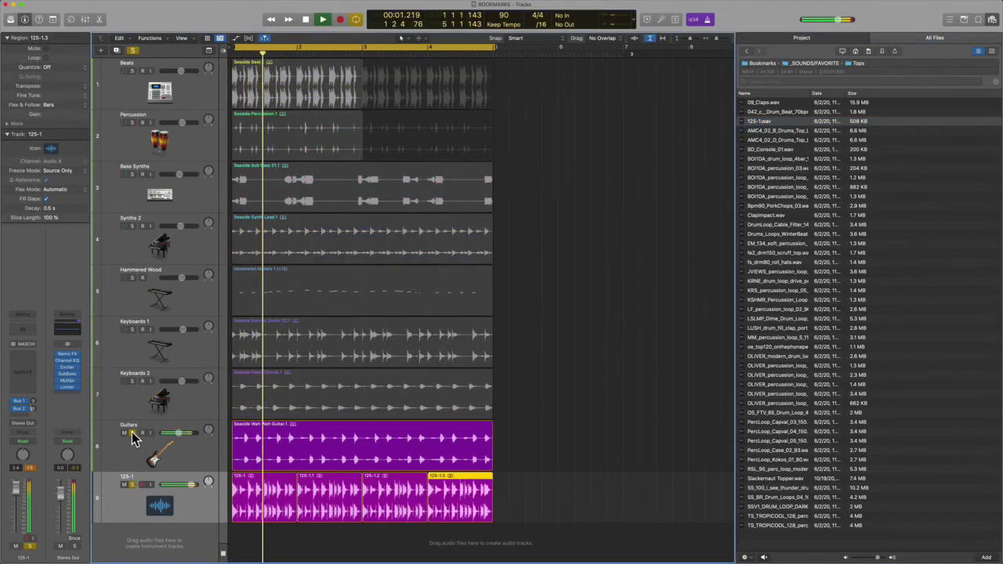
left_click(133, 433)
left_click(132, 484)
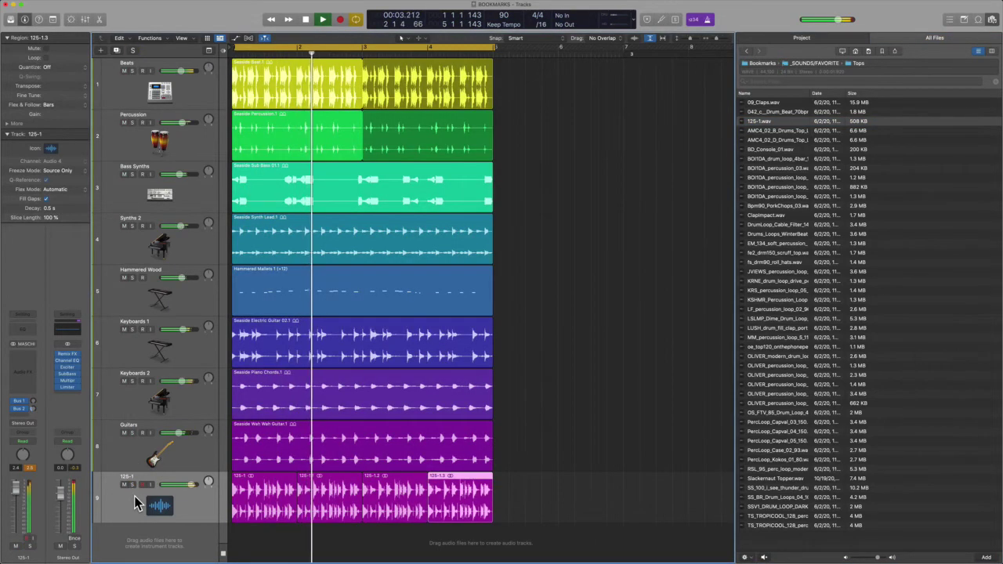
- Select the 125-1 regions and add a Channel EQ, raising its high-pass cutoff
left_click(181, 504)
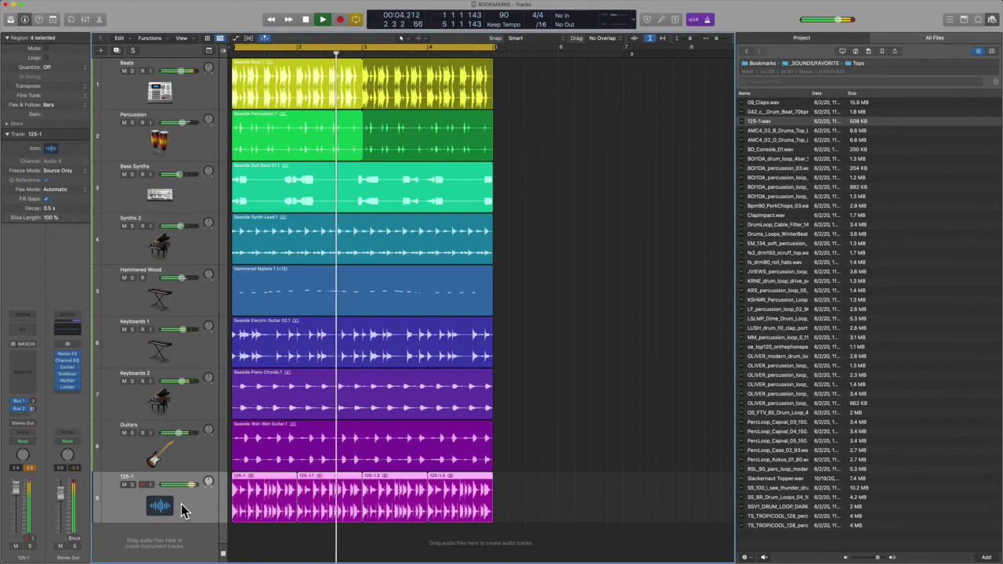
left_click(31, 336)
mouse_move(352, 316)
left_mouse_down()
mouse_move(345, 298)
mouse_move(358, 318)
mouse_move(353, 310)
left_mouse_up()
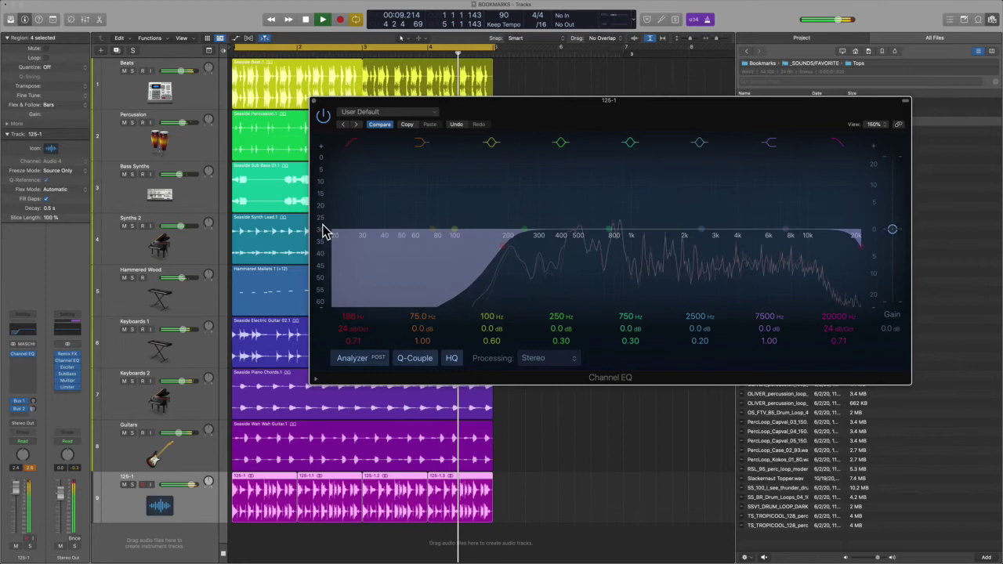
- Stop playback, close the Channel EQ window and deselect the 125-1 regions
key("space")
left_click(315, 102)
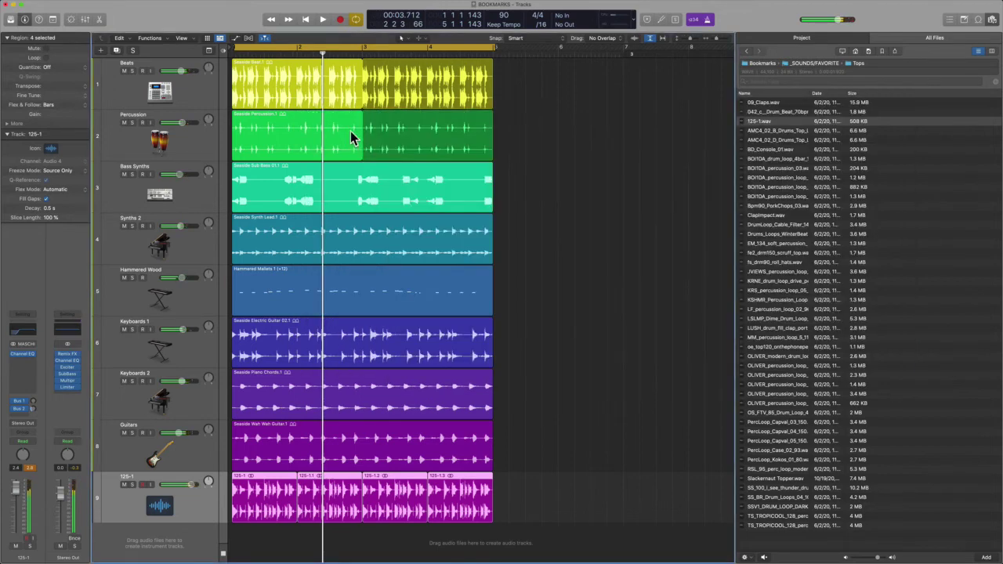
left_click(620, 207)
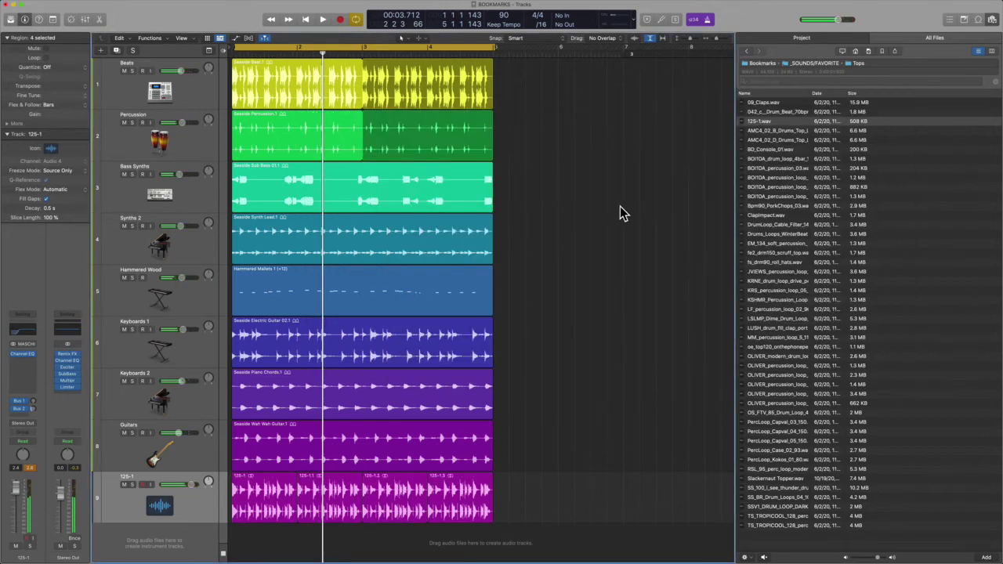
- Add BOI1DA_drum_loop_4bar_132.wav as track 10 and check Smart Tempo import settings unchanged
left_click(769, 160)
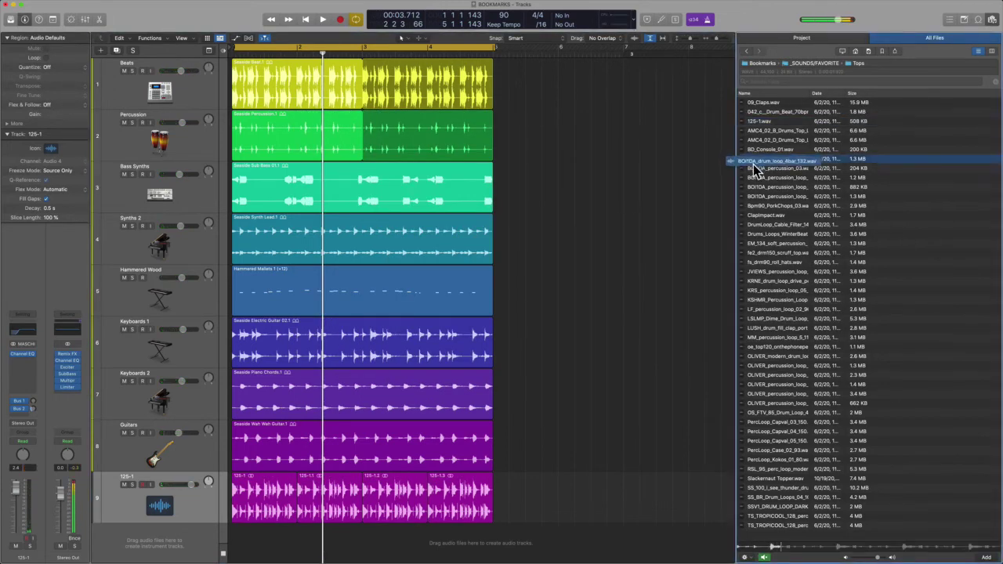
left_click_drag(757, 171, 228, 537)
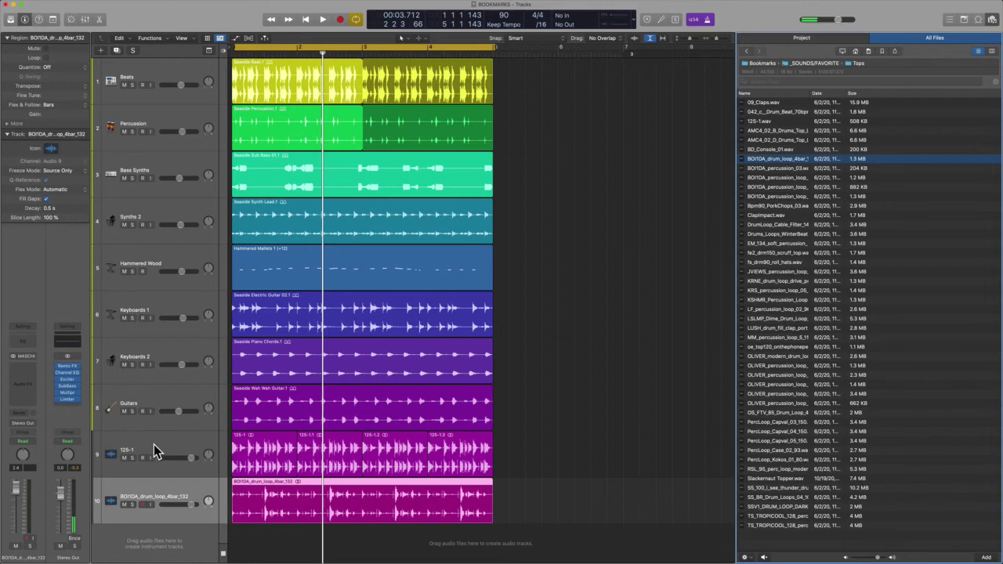
key("alt+p")
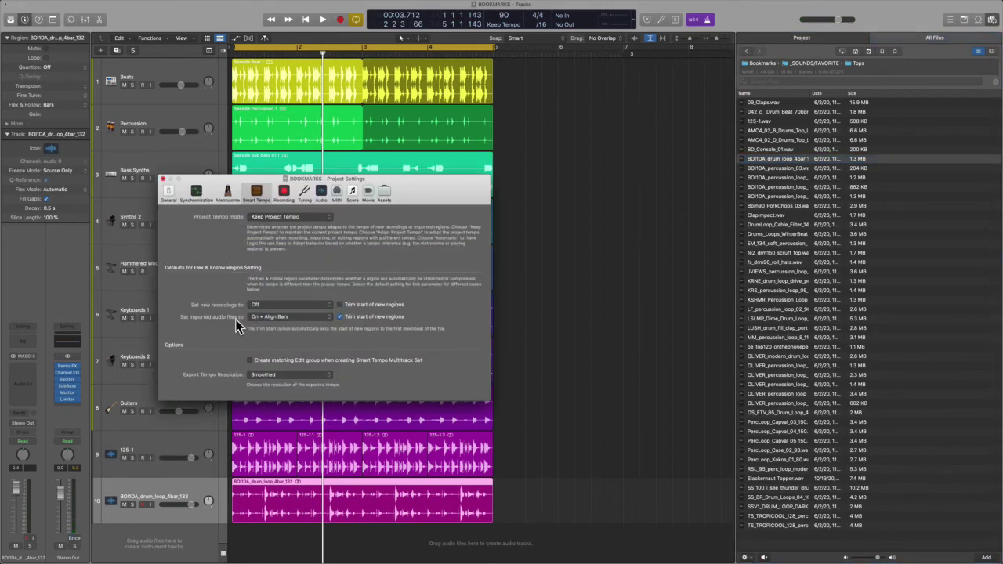
left_click(279, 316)
key("Escape")
left_click(163, 179)
left_click(176, 454)
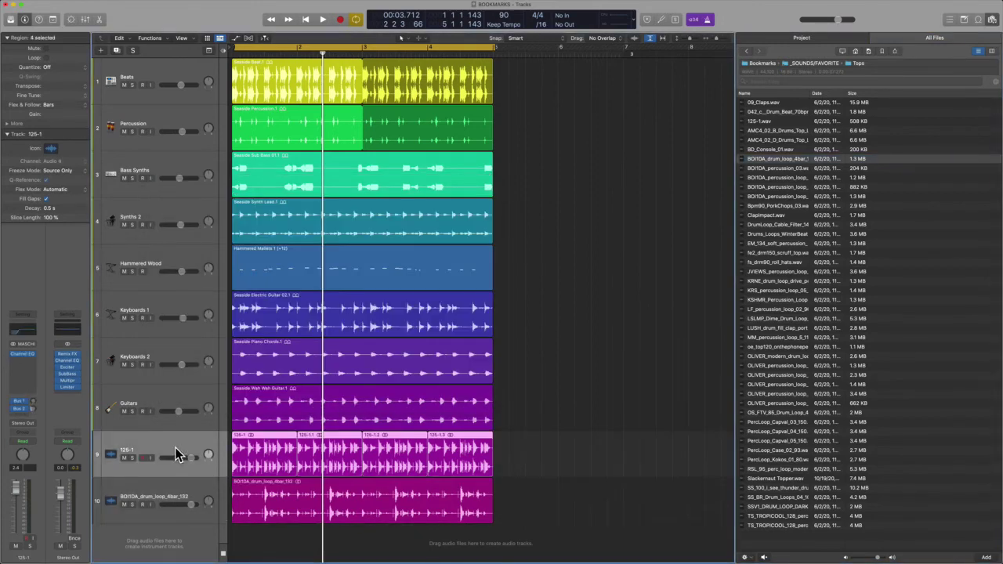
- Solo Keyboards 2 and the BOI1DA loop during playback, then clear the solos
left_click(133, 365)
left_click(132, 504)
key("space")
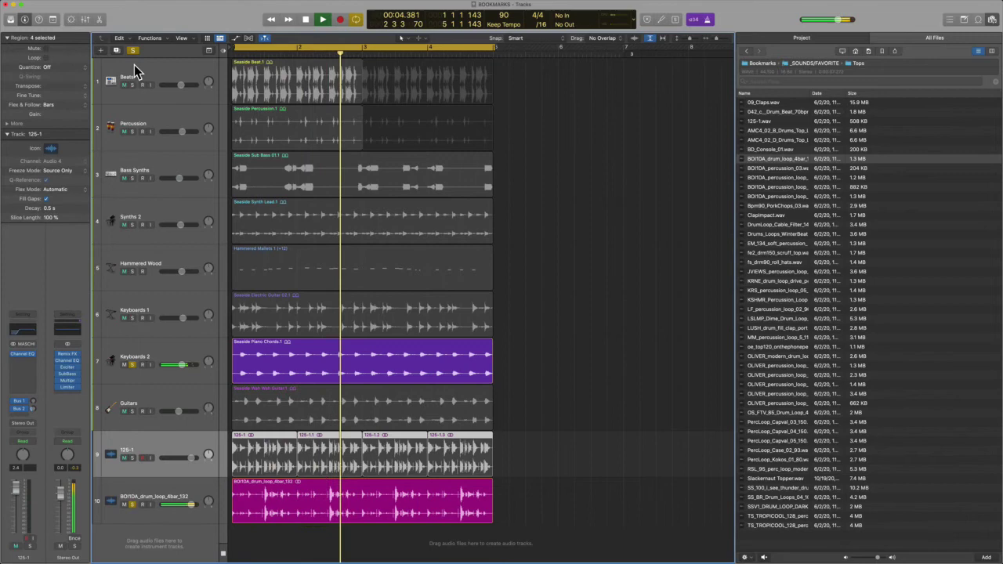
left_click(133, 365, "alt")
- Mute the 125-1 track and raise the BOI1DA track volume to +6 dB
left_click(123, 458)
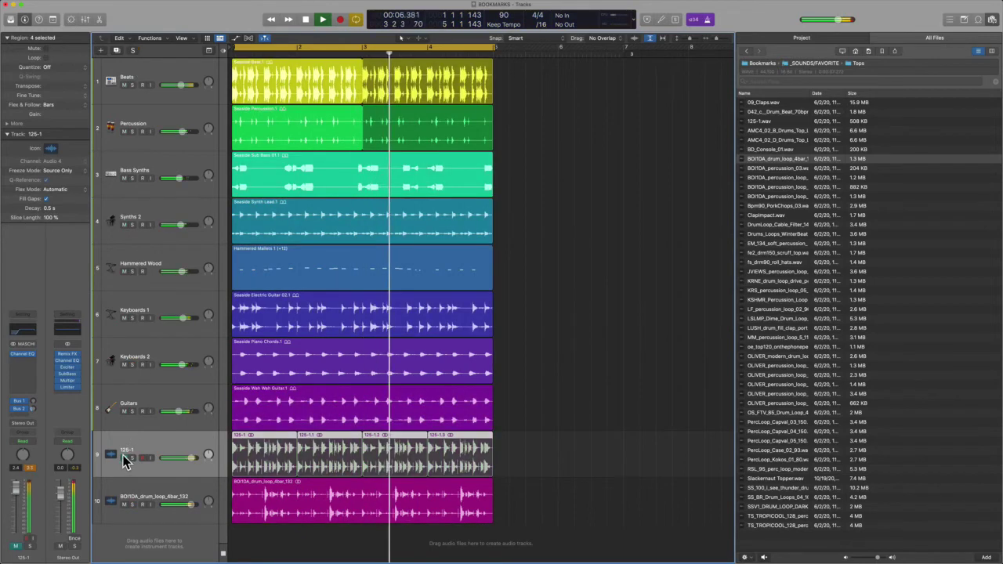
left_click_drag(192, 505, 197, 505)
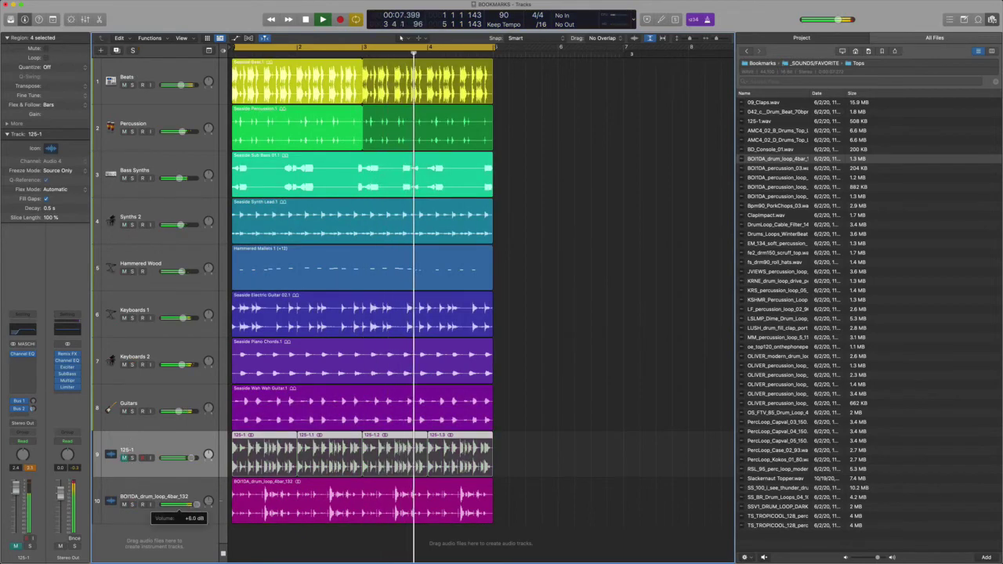
left_click(193, 490)
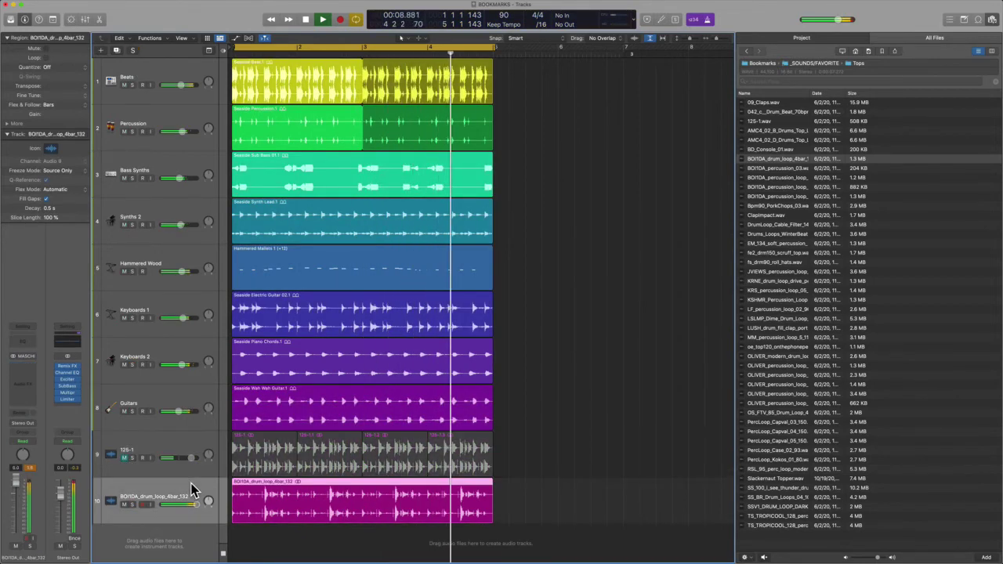
- Mute and unmute the Beats track to compare, then deselect its region
left_click(127, 84)
left_click(126, 85)
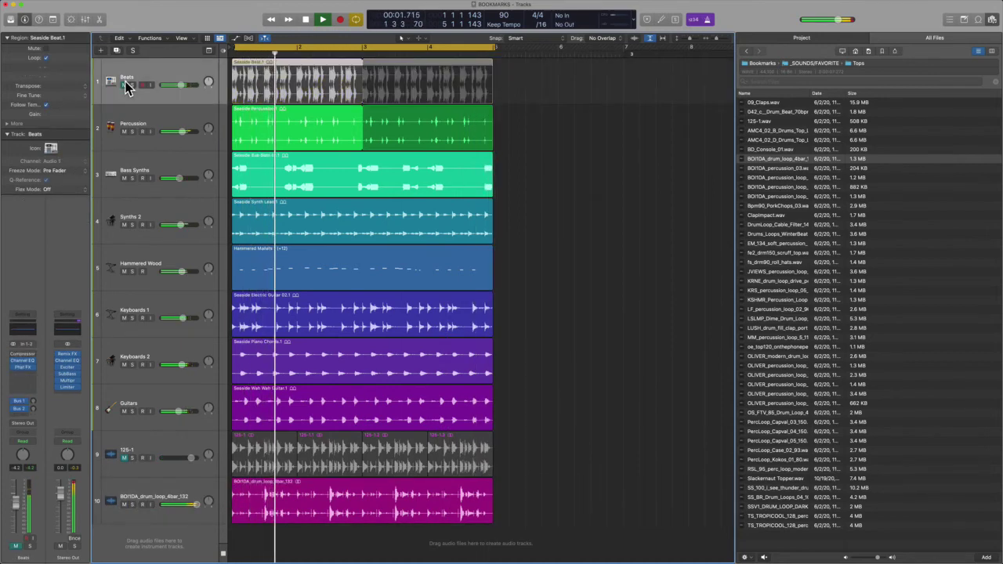
left_click(126, 85)
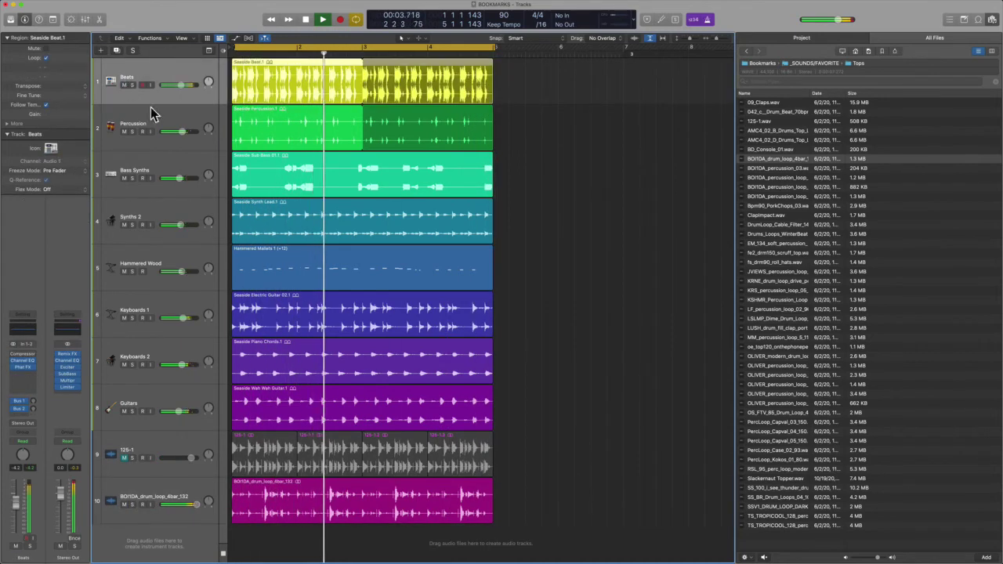
left_click(602, 353)
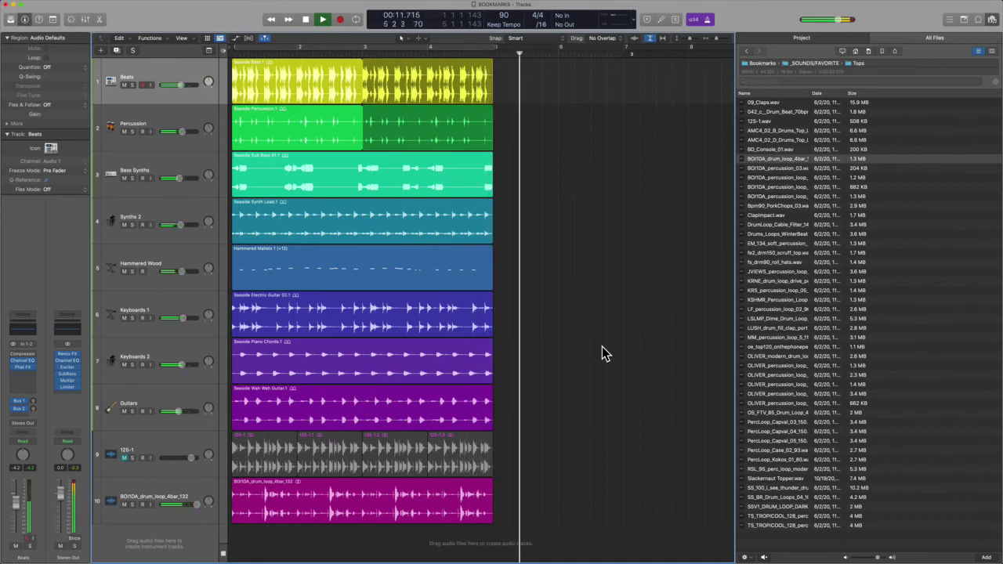
- Stop the transport, leaving the playhead at 00:12.000
key("space")
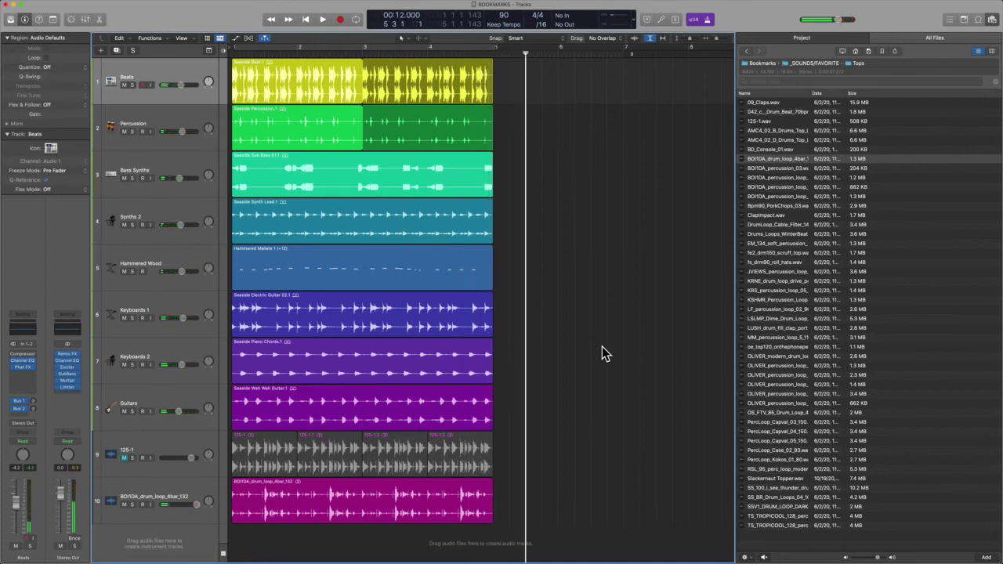